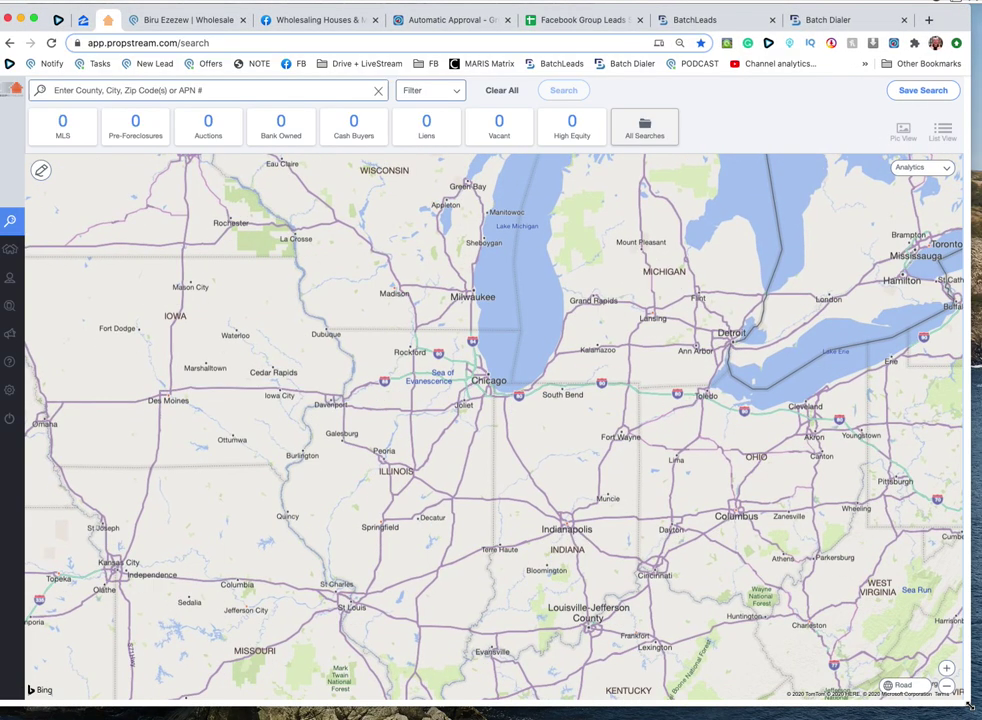
Search for properties in ZIP code 63131, MO and show only the cash buyers.
{"action": "scroll", "coordinate": [274, 268], "scroll_direction": "down", "scroll_amount": 3}
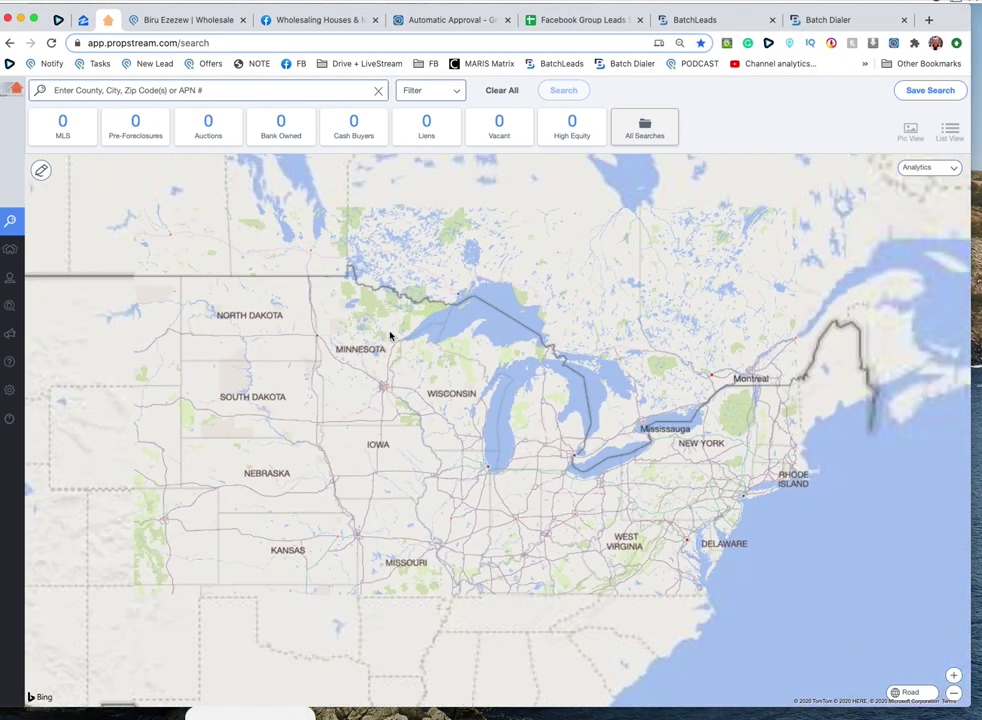
{"action": "scroll", "coordinate": [398, 370], "scroll_direction": "down", "scroll_amount": 2}
{"action": "scroll", "coordinate": [405, 420], "scroll_direction": "up", "scroll_amount": 4}
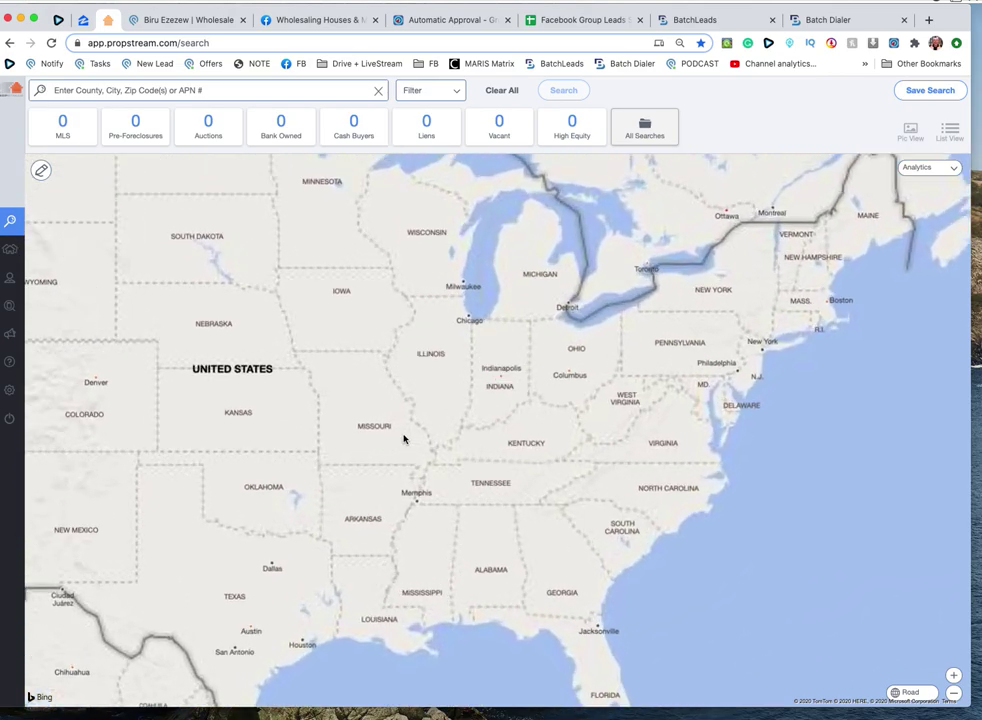
{"action": "scroll", "coordinate": [397, 390], "scroll_direction": "up", "scroll_amount": 2}
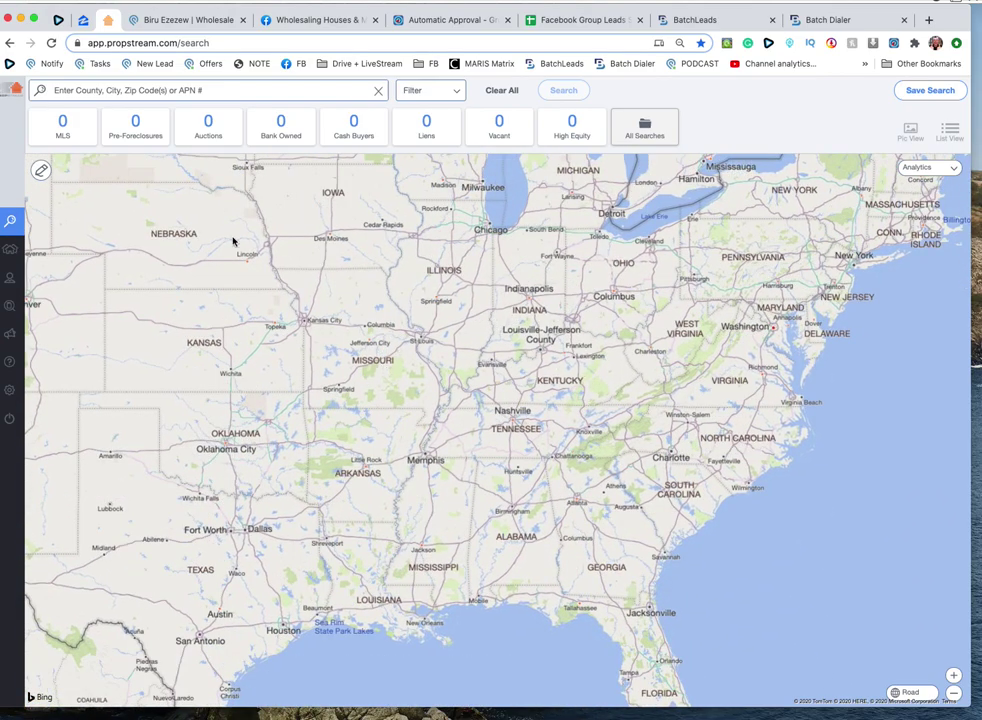
{"action": "left_click", "coordinate": [103, 91]}
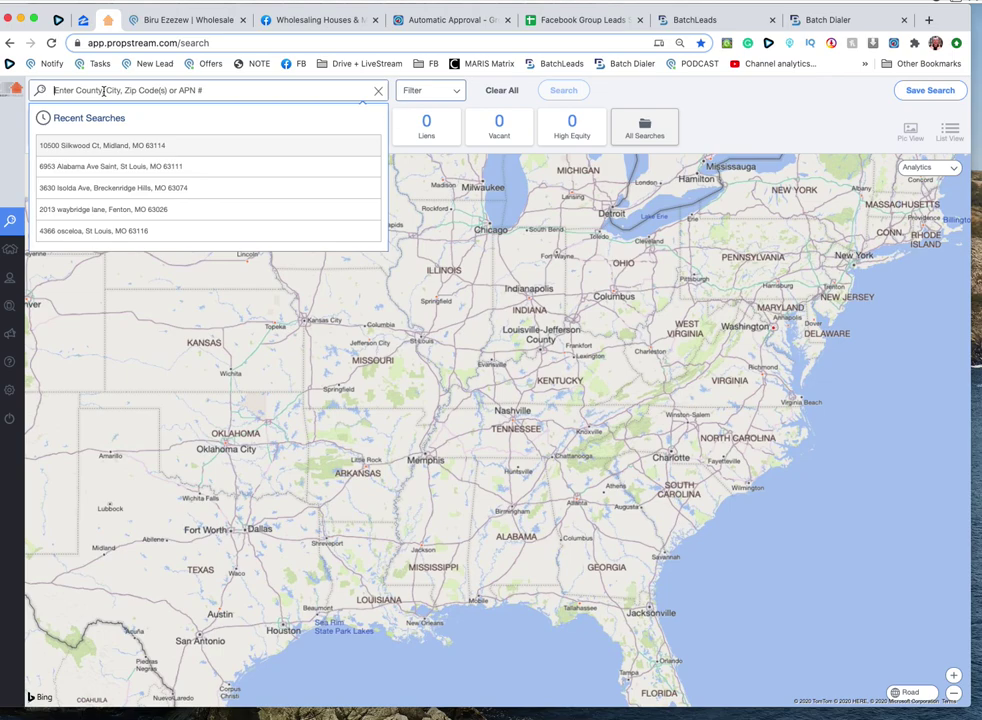
{"action": "type", "text": "63131"}
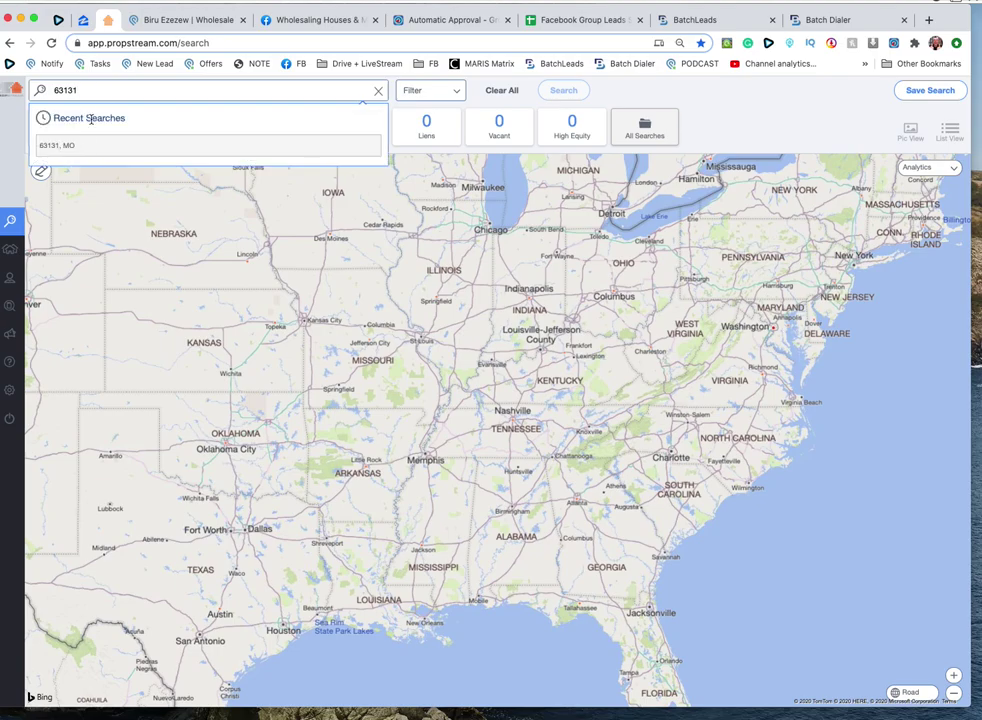
{"action": "left_click", "coordinate": [70, 147]}
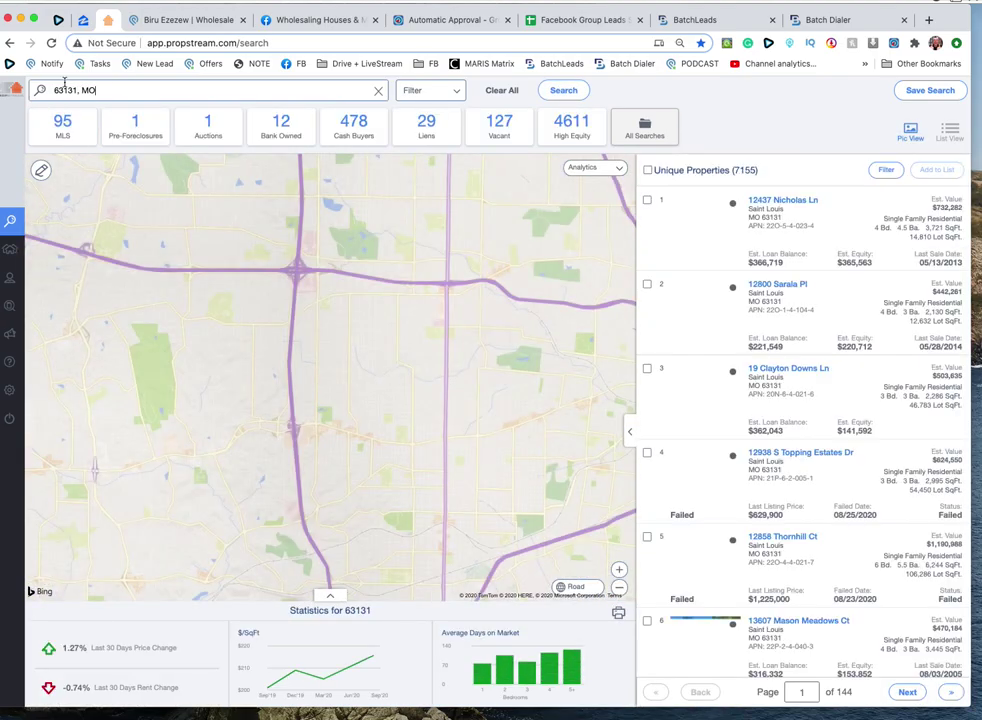
{"action": "left_click", "coordinate": [360, 139]}
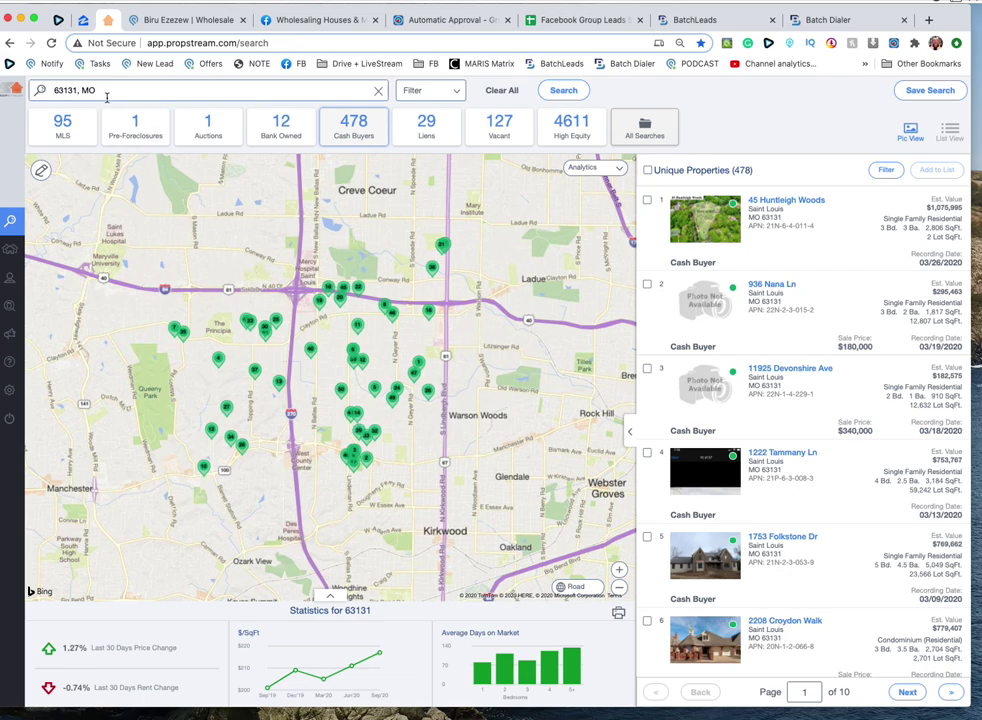
Clear the search and search inside a freehand five-corner area on the map spanning Westwood, Des Peres and Ladue.
{"action": "left_click", "coordinate": [378, 90]}
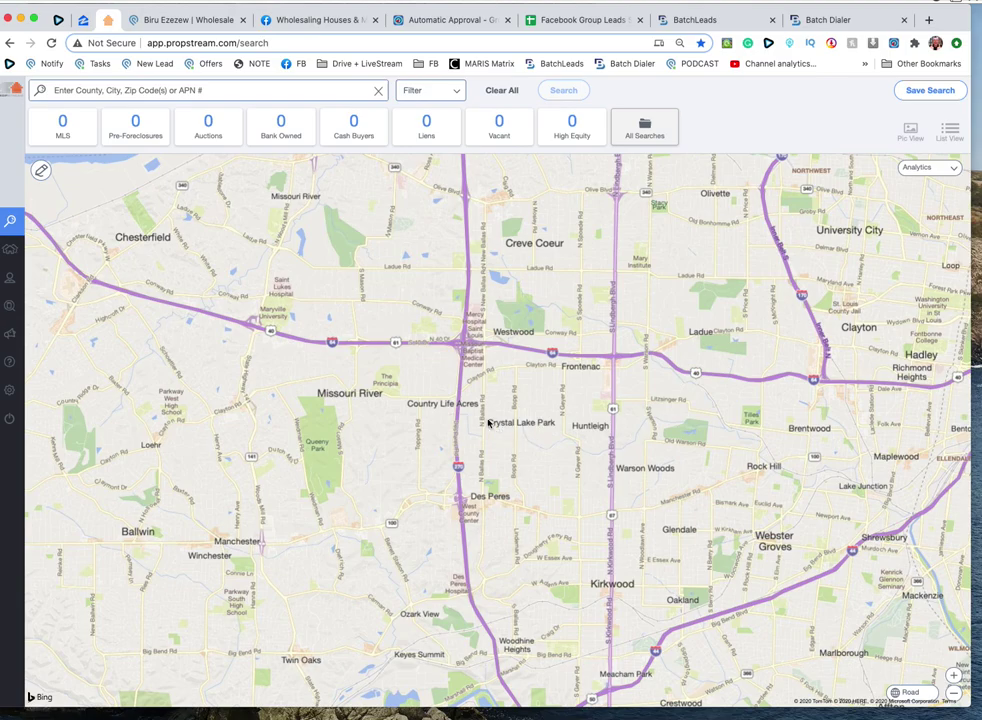
{"action": "left_click", "coordinate": [42, 168]}
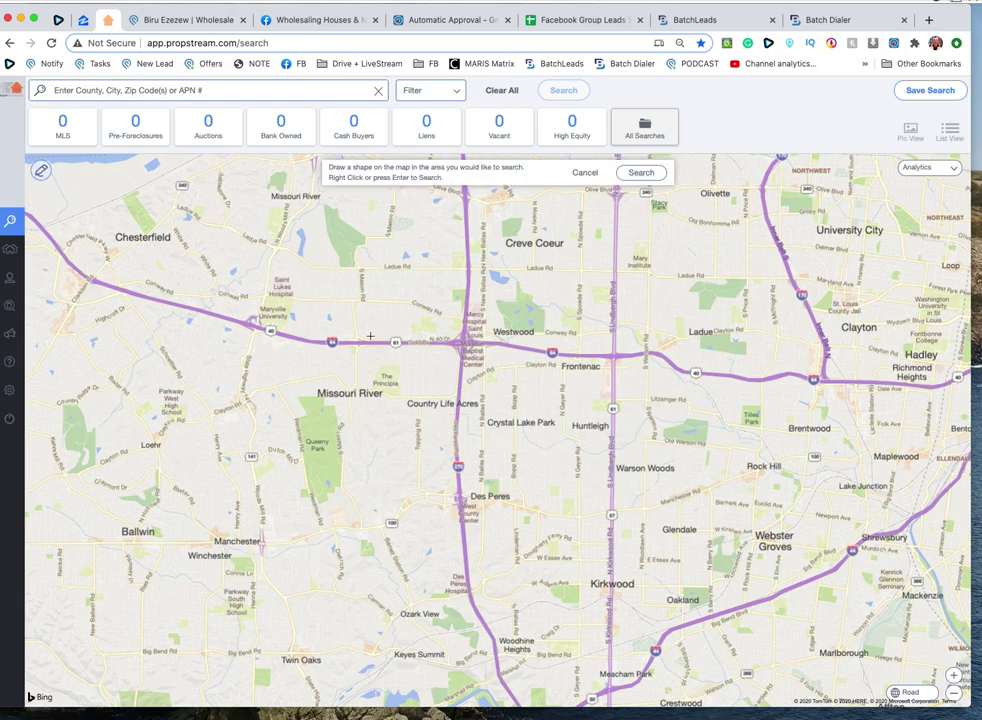
{"action": "left_click", "coordinate": [497, 318]}
{"action": "left_click", "coordinate": [408, 418]}
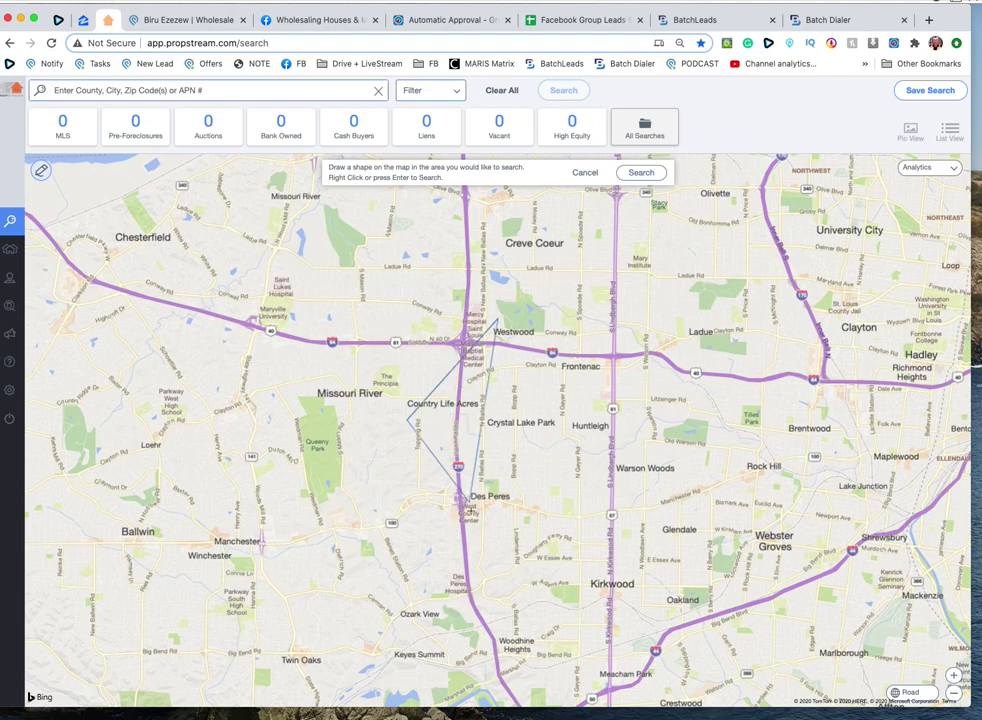
{"action": "left_click", "coordinate": [456, 551]}
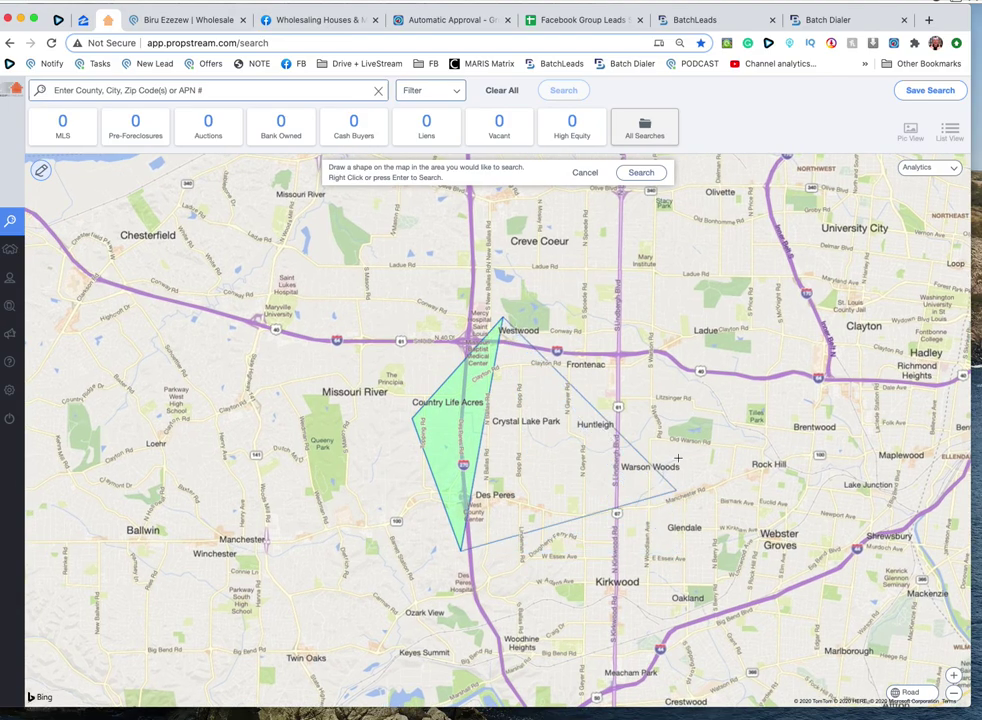
{"action": "left_click", "coordinate": [675, 553]}
{"action": "left_click", "coordinate": [686, 331]}
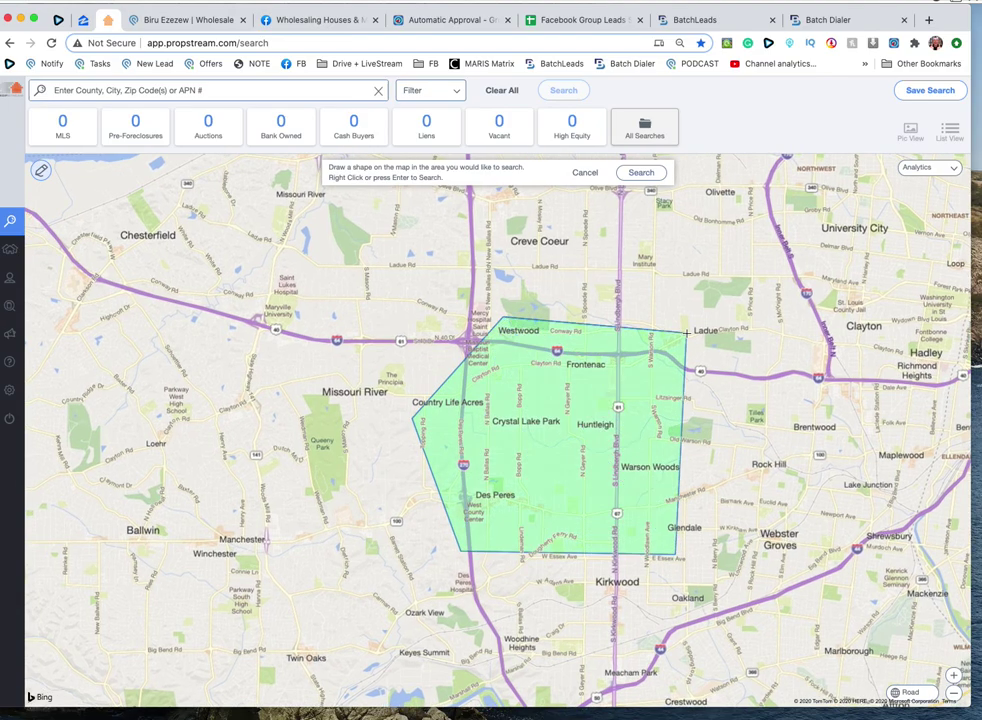
{"action": "right_click", "coordinate": [686, 331]}
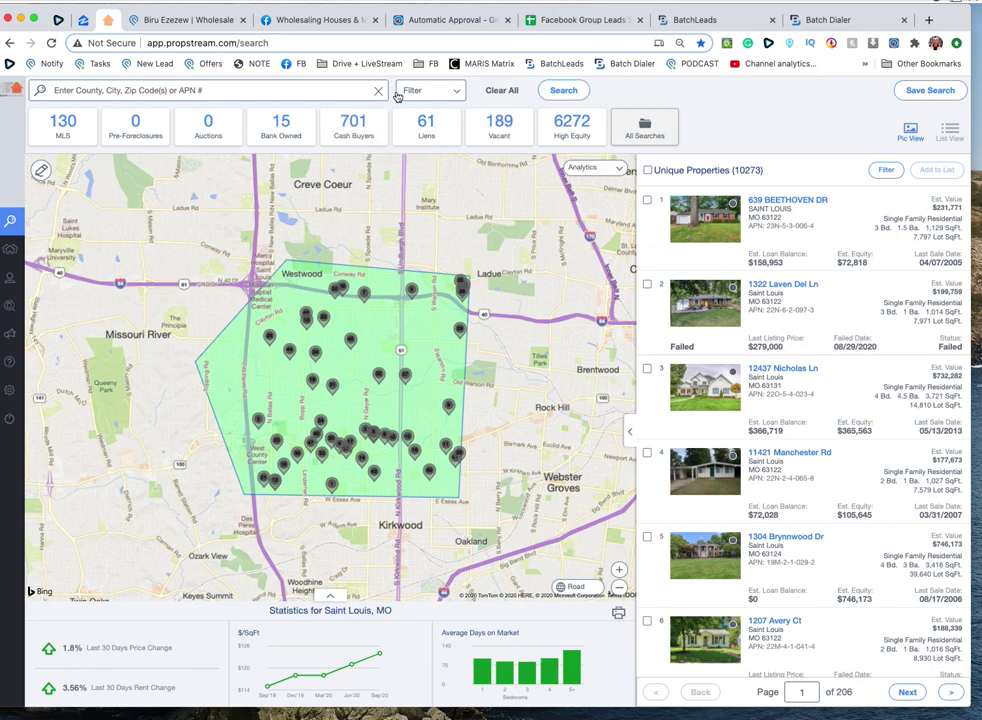
Replace the drawn-area search with ZIP code 63131, MO and limit the results to cash buyers.
{"action": "left_click", "coordinate": [353, 91]}
{"action": "type", "text": "6"}
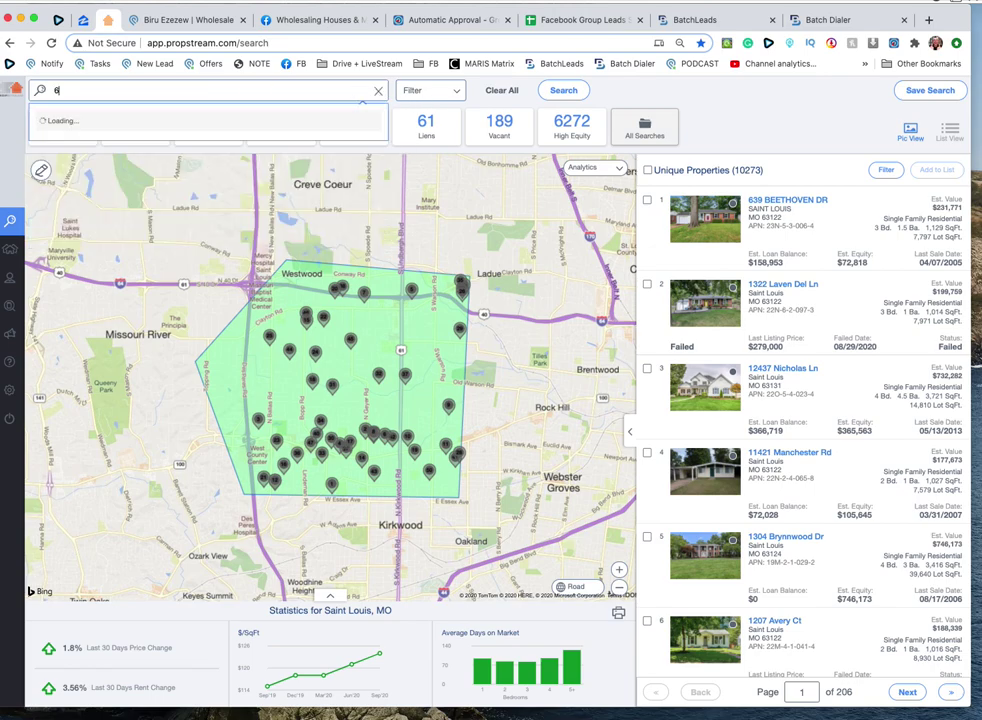
{"action": "type", "text": "31"}
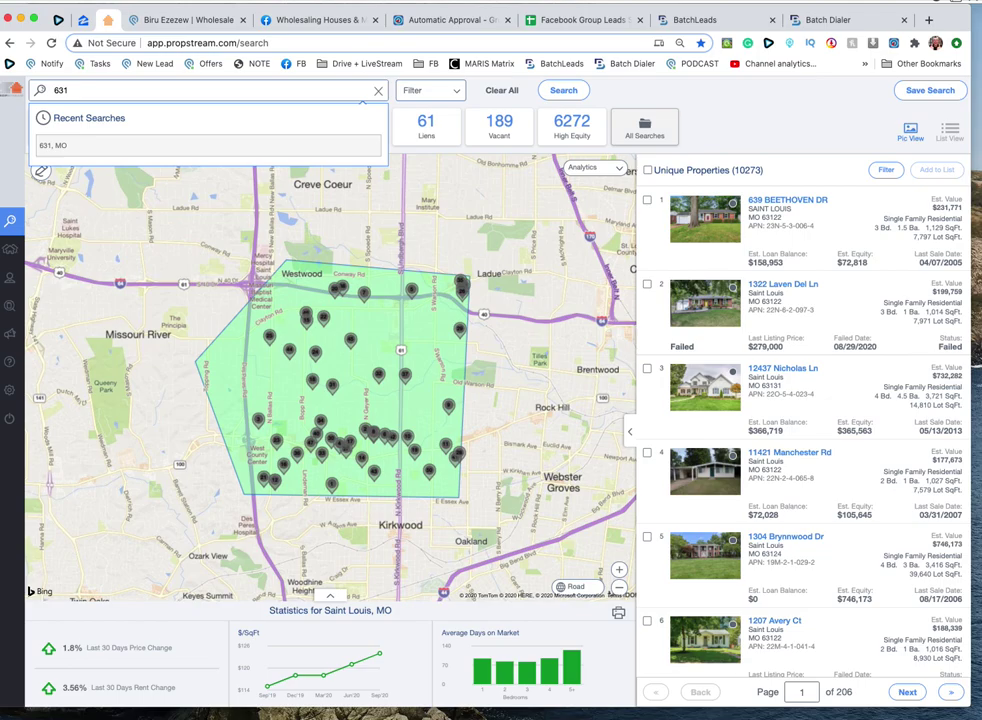
{"action": "type", "text": "31"}
{"action": "left_click", "coordinate": [80, 148]}
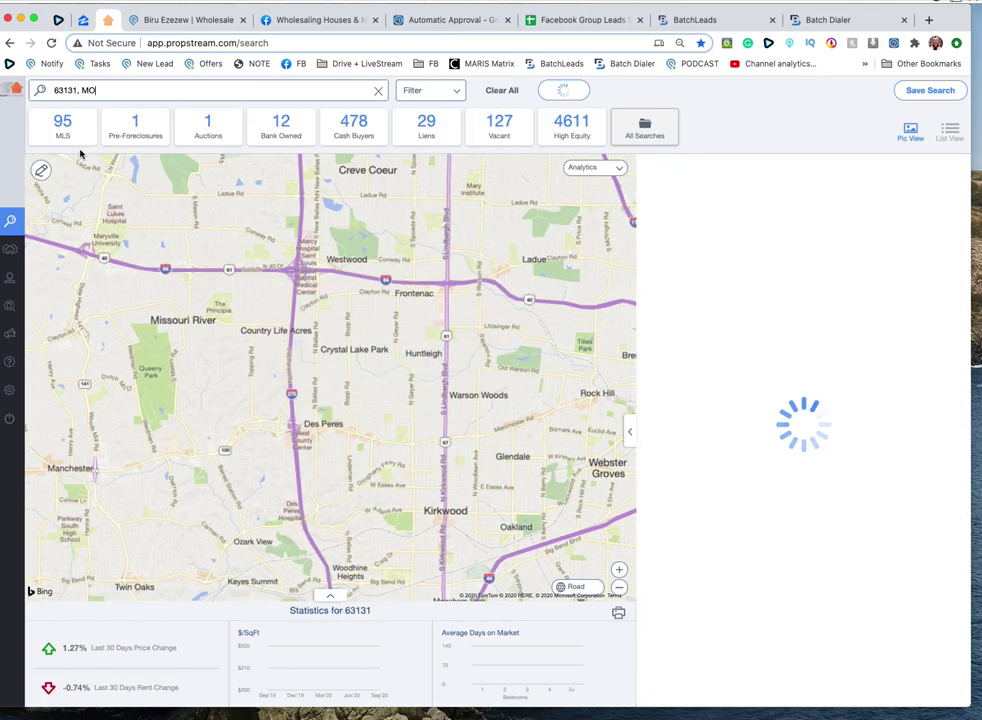
{"action": "left_click", "coordinate": [355, 141]}
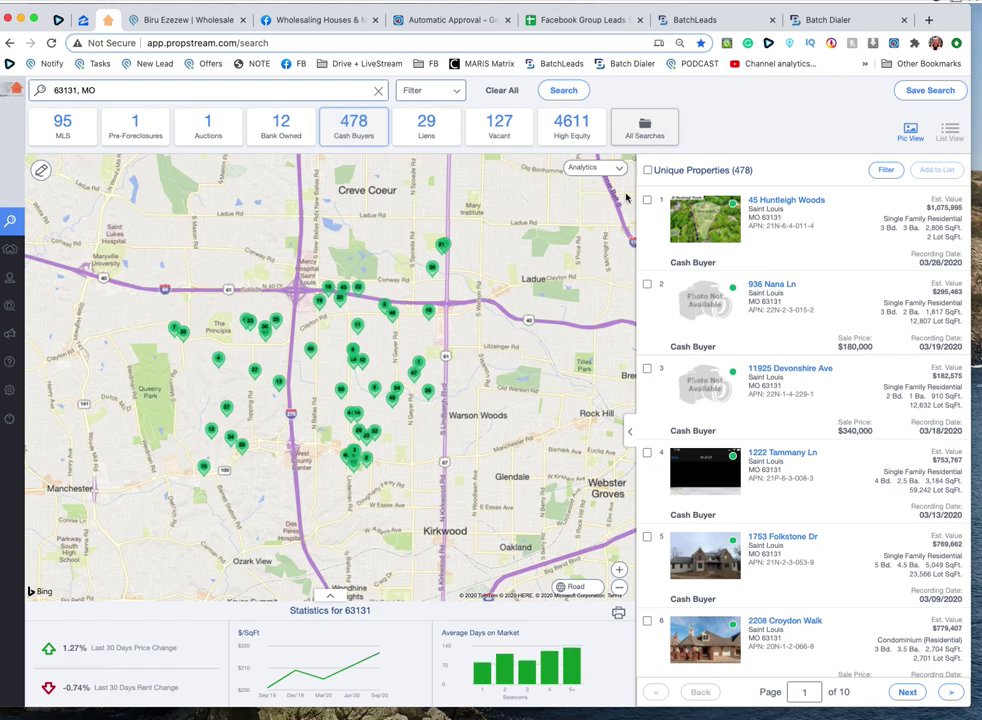
Select all the cash buyer properties and save them to a new marketing list named "Cash Buyers 63131".
{"action": "left_click", "coordinate": [647, 171]}
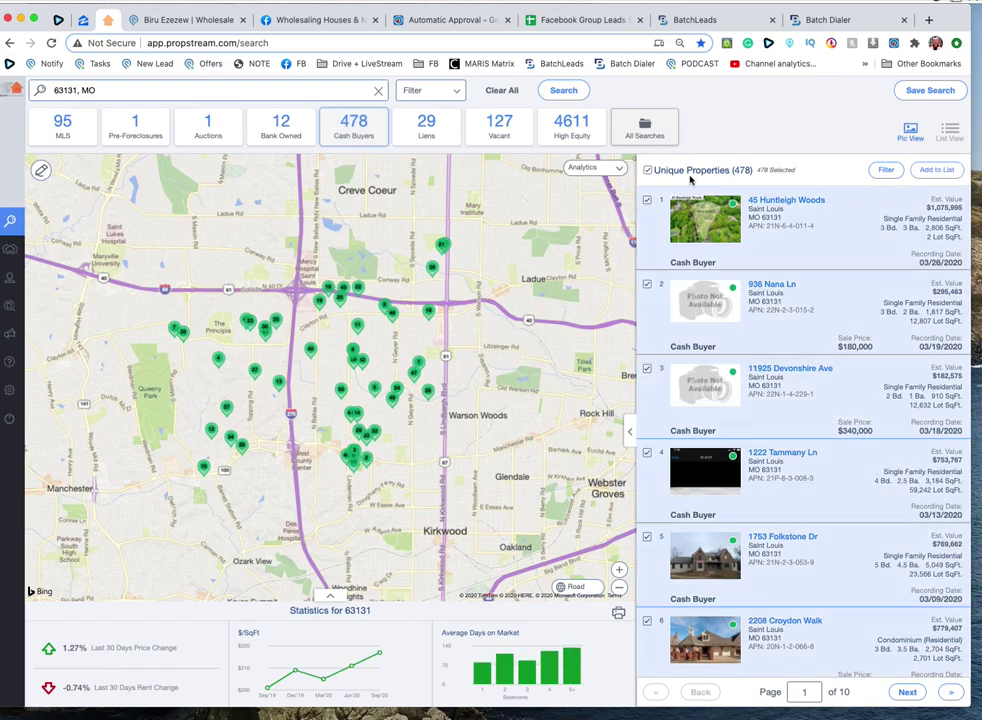
{"action": "triple_click", "coordinate": [766, 172]}
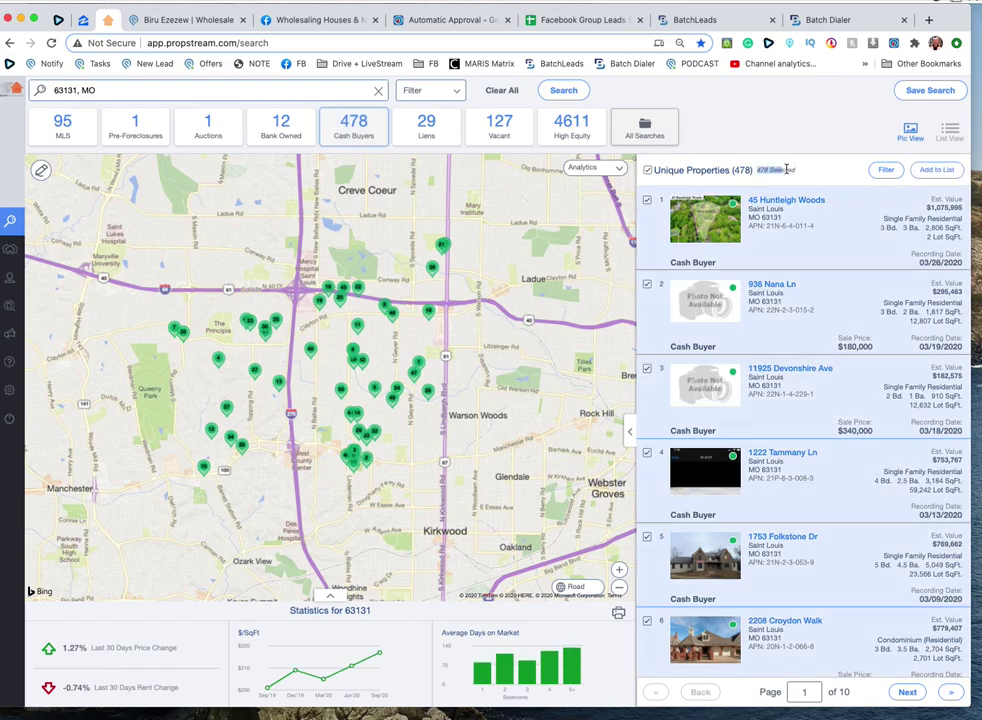
{"action": "left_click", "coordinate": [938, 171]}
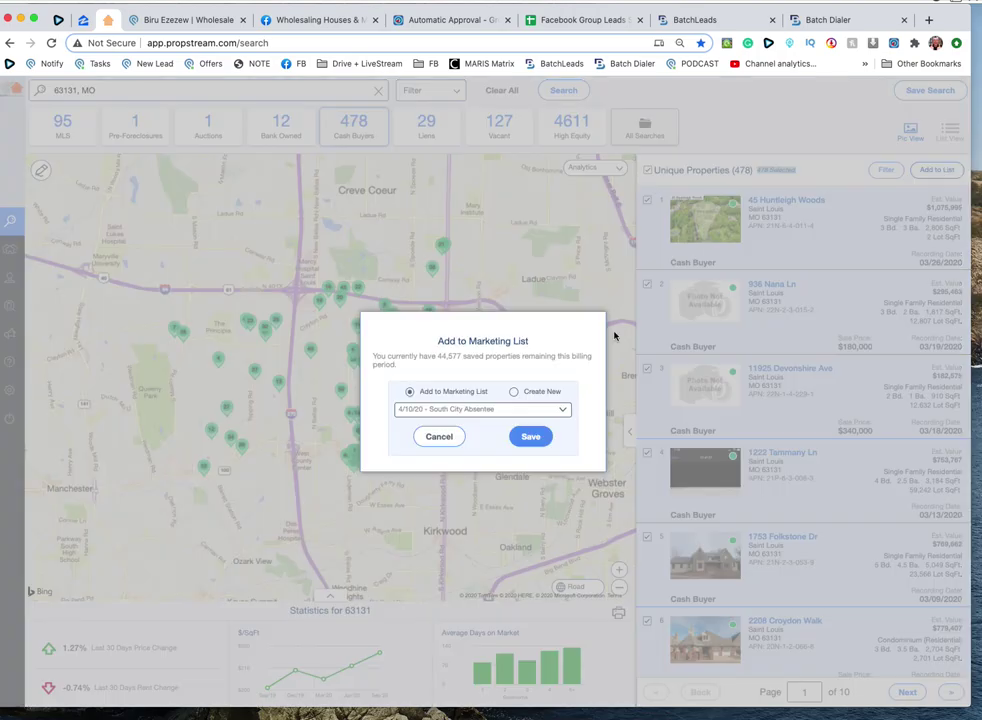
{"action": "left_click", "coordinate": [514, 392]}
{"action": "left_click", "coordinate": [489, 412]}
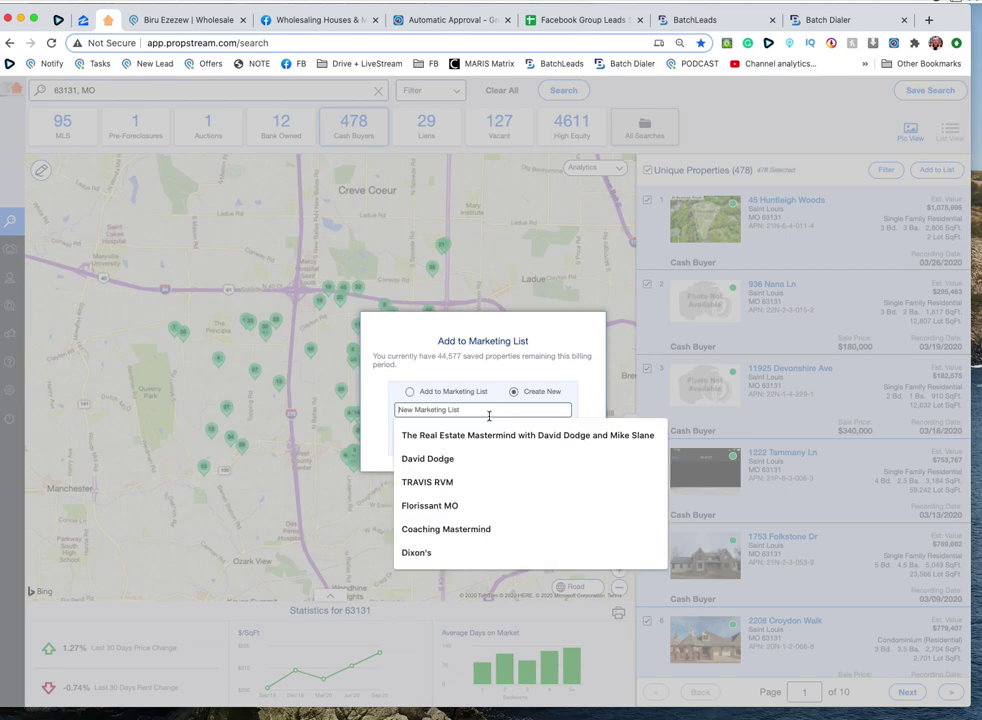
{"action": "type", "text": "Cash b"}
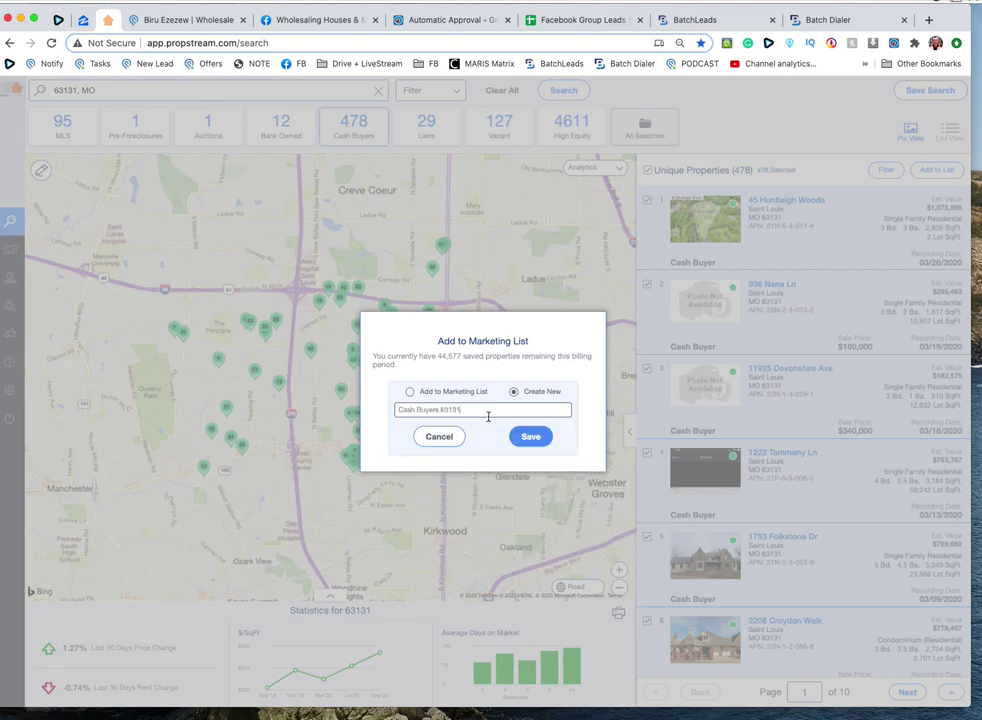
{"action": "left_click", "coordinate": [548, 435]}
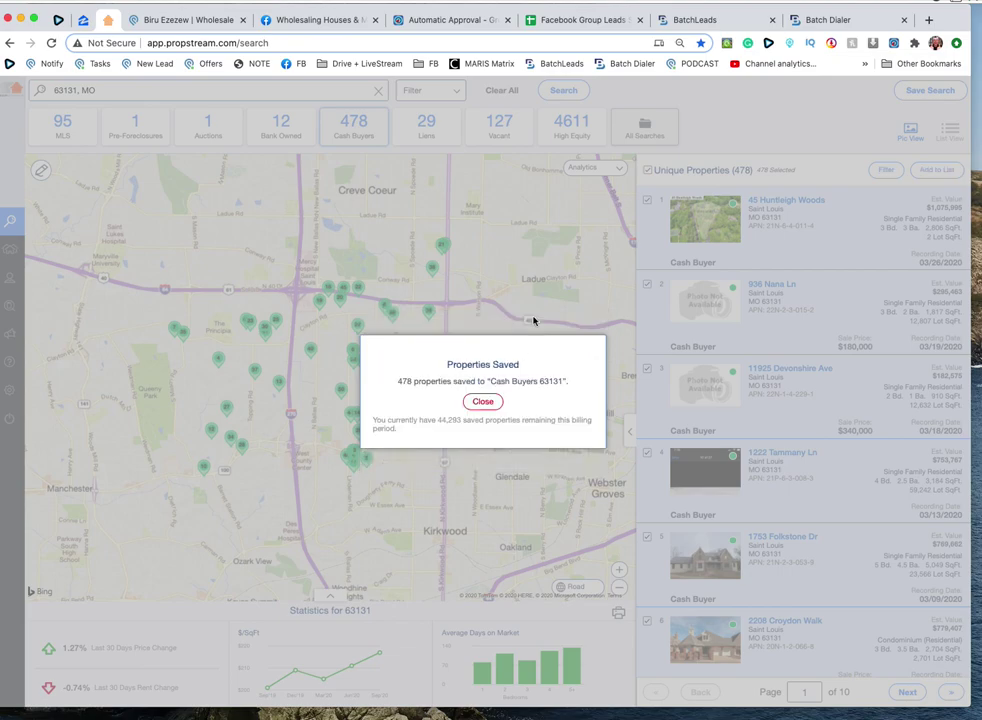
{"action": "left_click", "coordinate": [479, 401]}
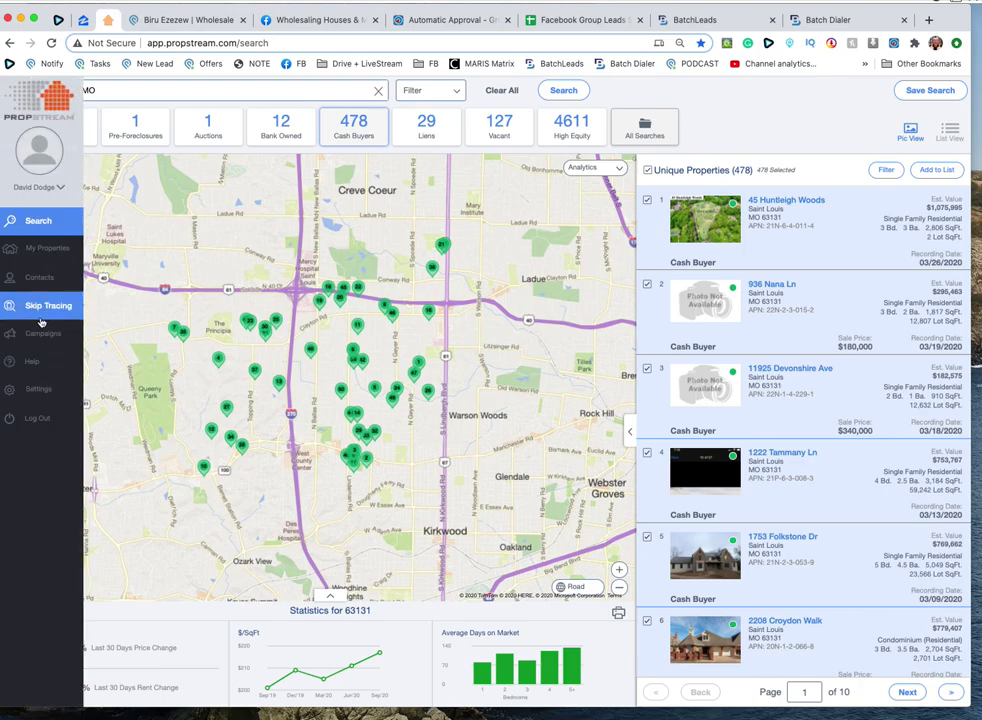
Open the "Cash Buyers 63131" marketing list among the saved properties.
{"action": "left_click", "coordinate": [52, 250]}
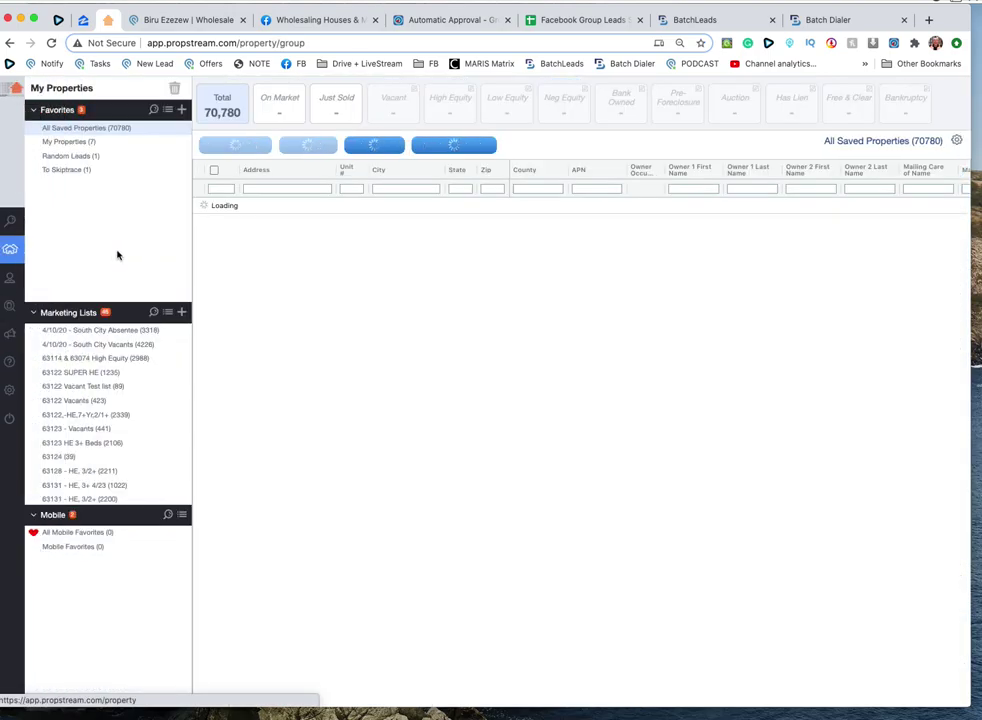
{"action": "scroll", "coordinate": [70, 410], "scroll_direction": "down", "scroll_amount": 10}
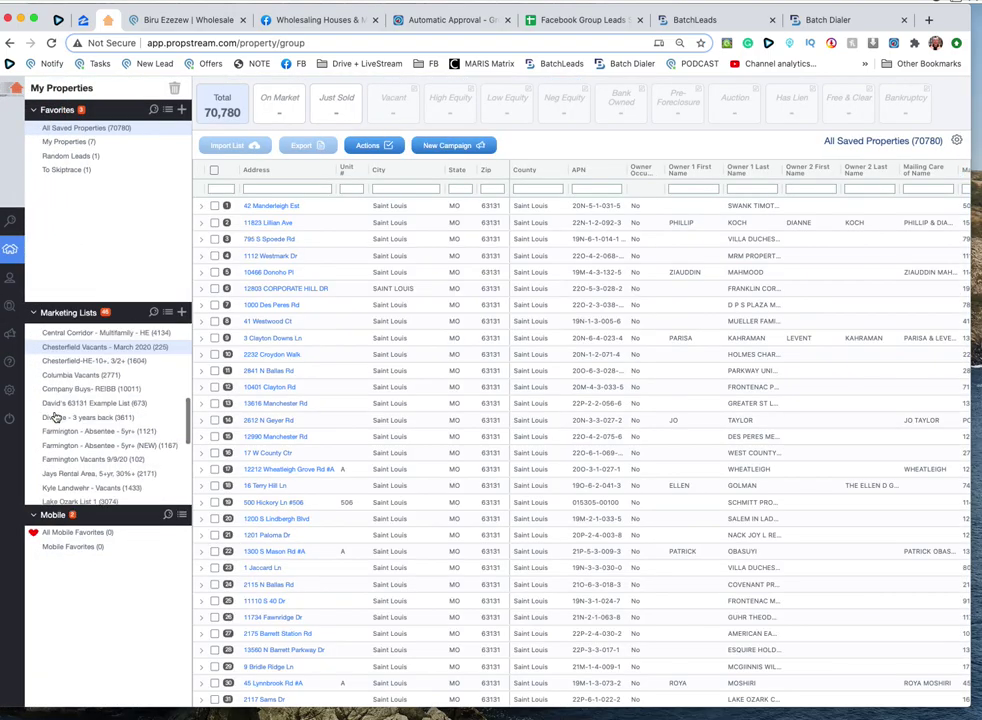
{"action": "scroll", "coordinate": [80, 412], "scroll_direction": "up", "scroll_amount": 5}
{"action": "scroll", "coordinate": [86, 413], "scroll_direction": "up", "scroll_amount": 5}
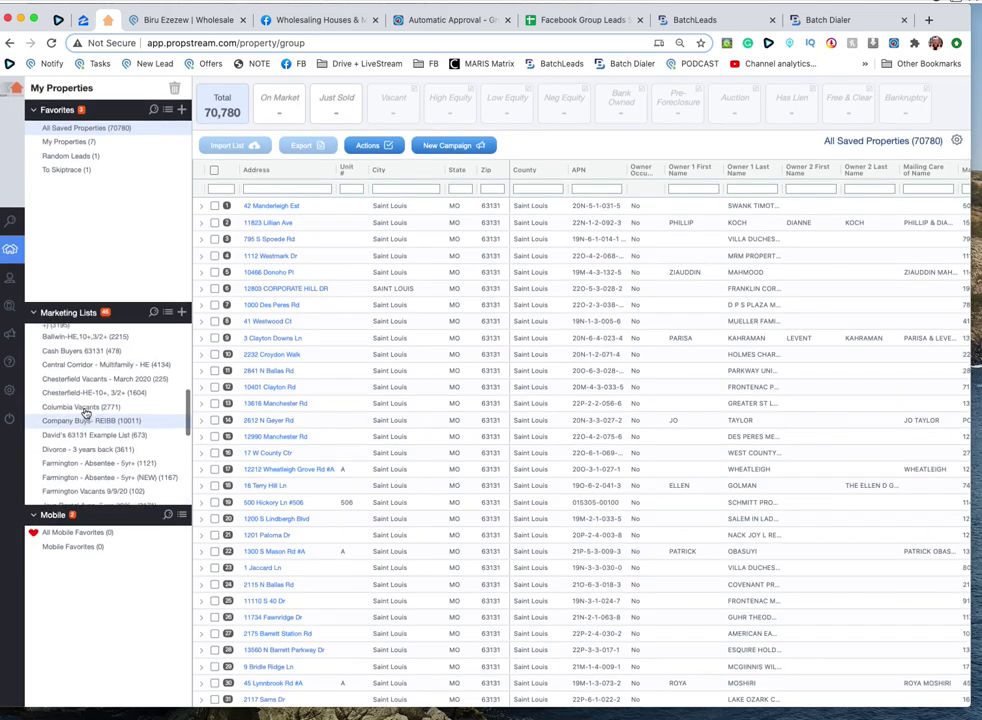
{"action": "left_click", "coordinate": [90, 374]}
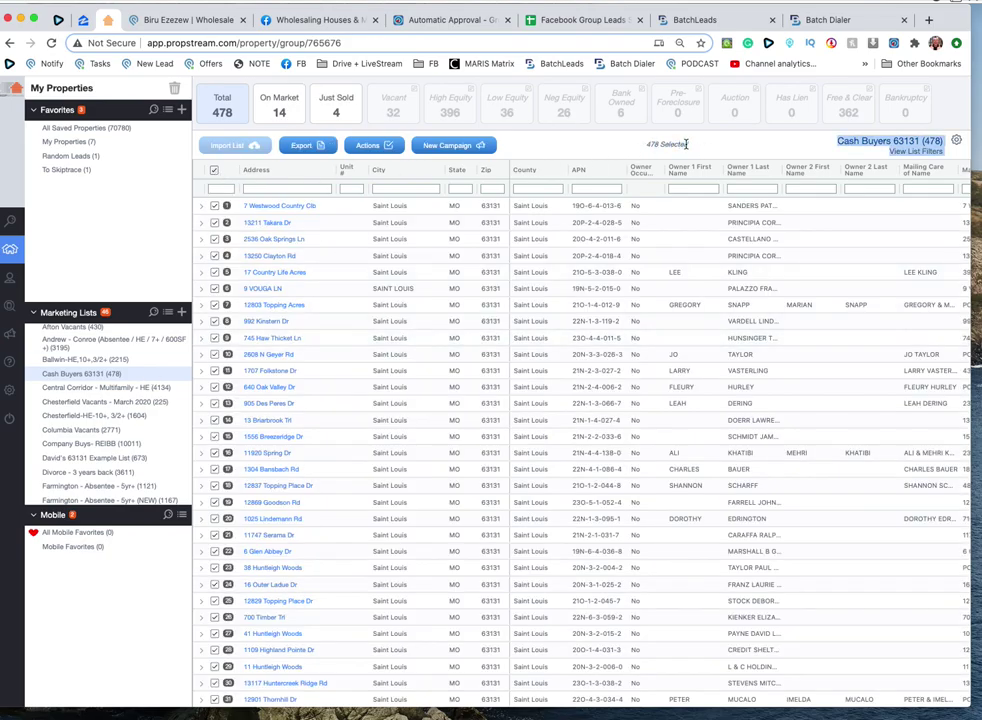
Export all the properties in the "Cash Buyers 63131" list to a spreadsheet.
{"action": "triple_click", "coordinate": [646, 144]}
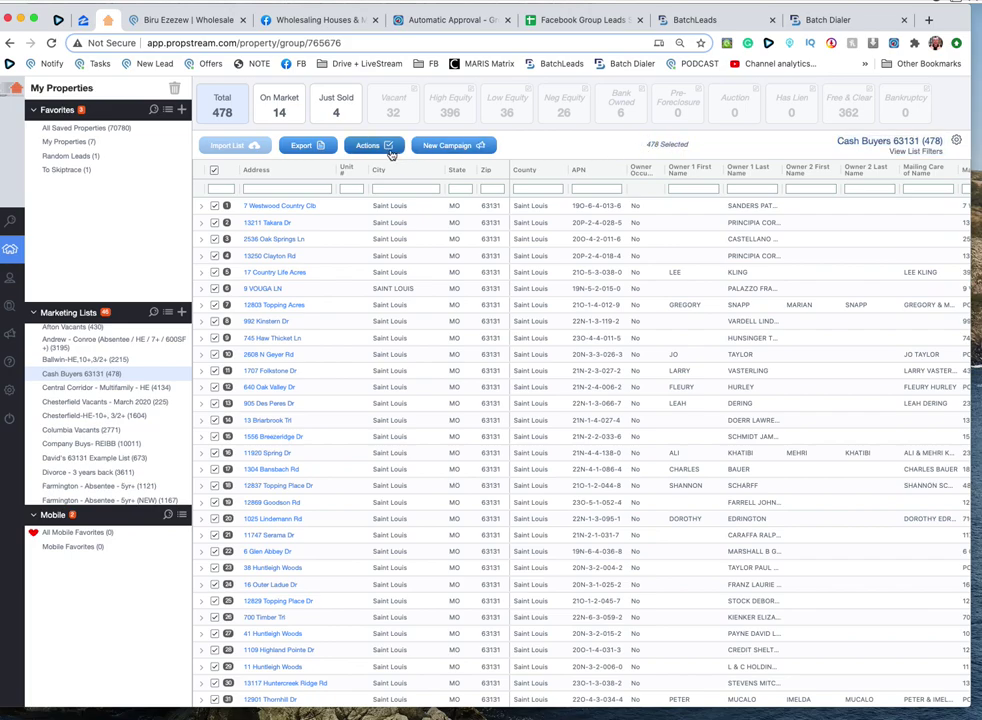
{"action": "left_click", "coordinate": [312, 147]}
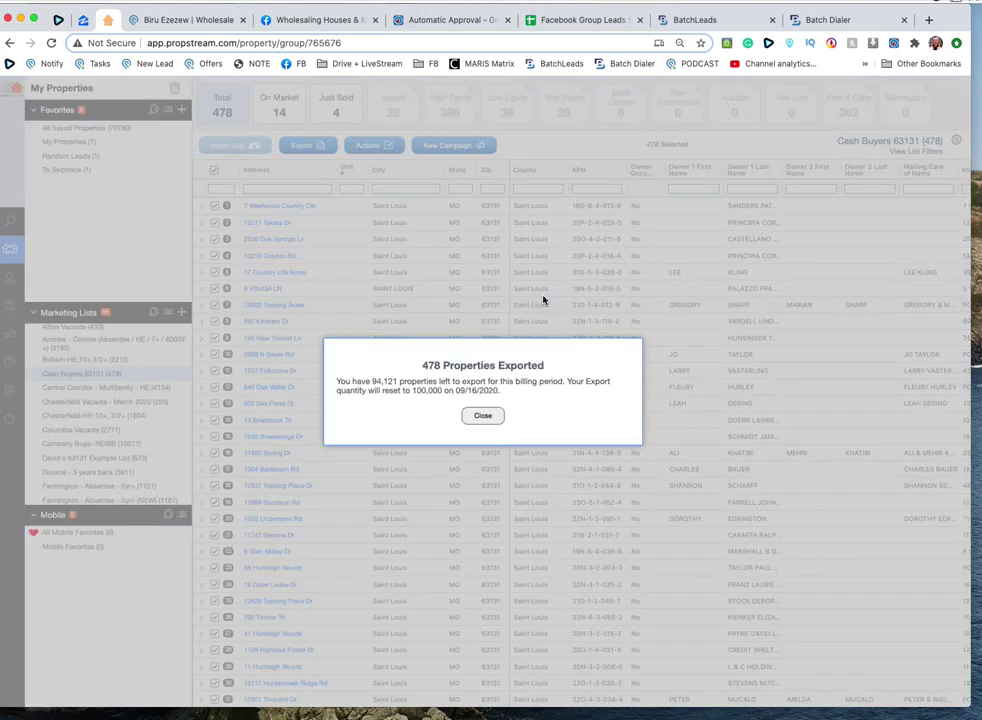
{"action": "left_click", "coordinate": [482, 401]}
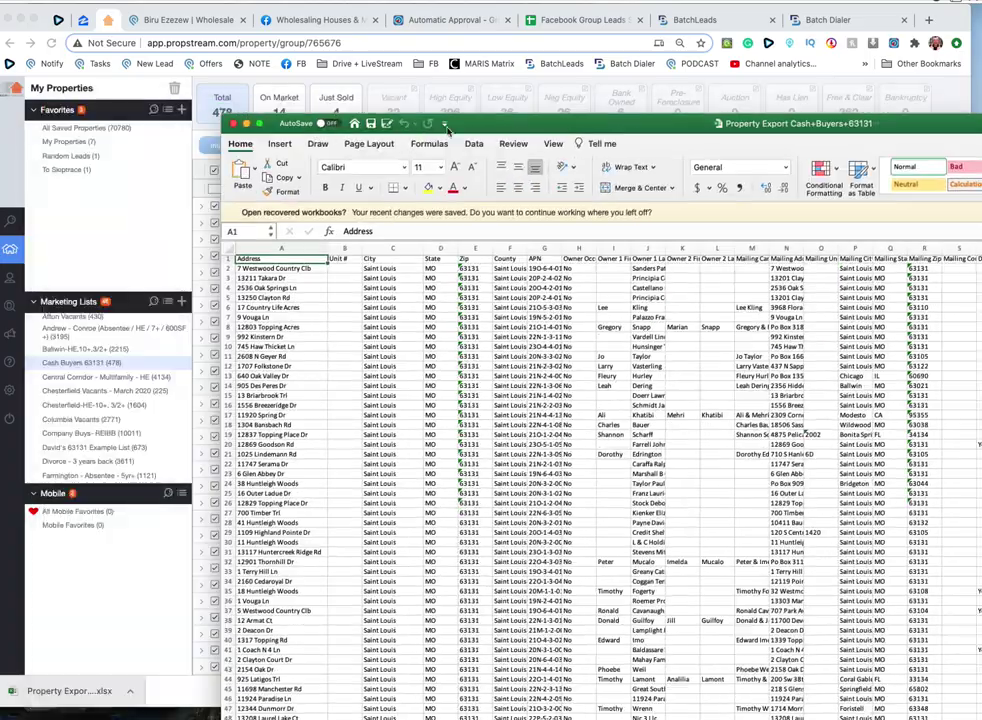
Look through the rows of the exported "Property Export Cash+Buyers+63131" workbook in Excel.
{"action": "double_click", "coordinate": [446, 126]}
{"action": "scroll", "coordinate": [295, 305], "scroll_direction": "down", "scroll_amount": 20}
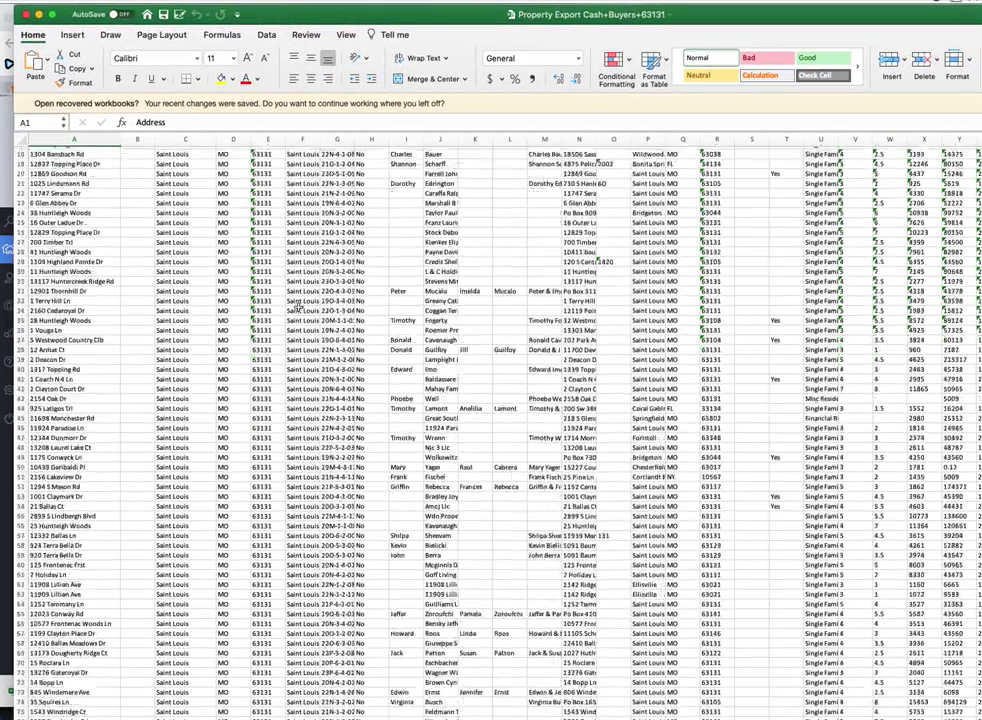
{"action": "scroll", "coordinate": [298, 306], "scroll_direction": "up", "scroll_amount": 20}
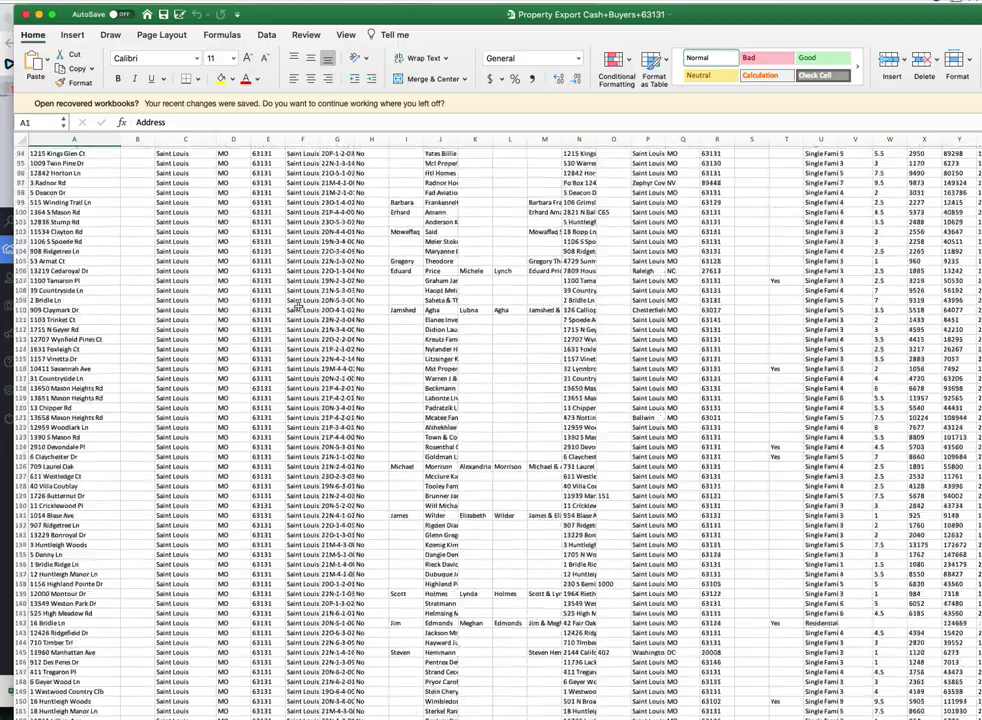
Switch back to PropStream in the browser and open the property search page.
{"action": "key", "text": "super+Tab"}
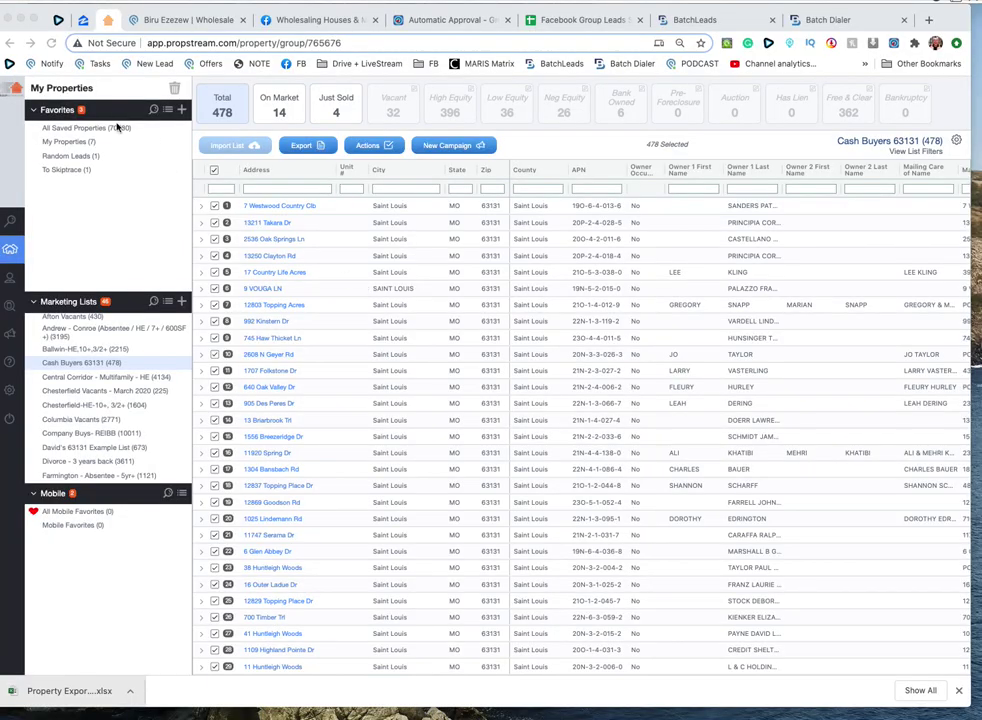
{"action": "left_click", "coordinate": [38, 221]}
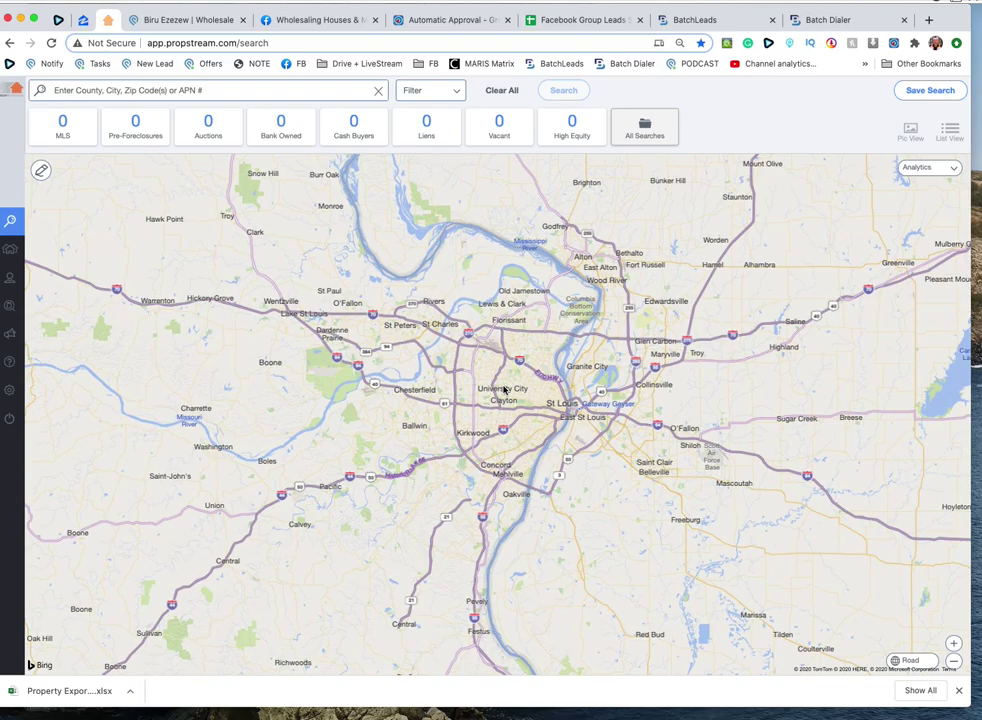
Draw a search area on the map in University City, between Groby Rd, Olive Blvd, North and South Rd and Mona Dr, and search it.
{"action": "scroll", "coordinate": [500, 393], "scroll_direction": "up", "scroll_amount": 10}
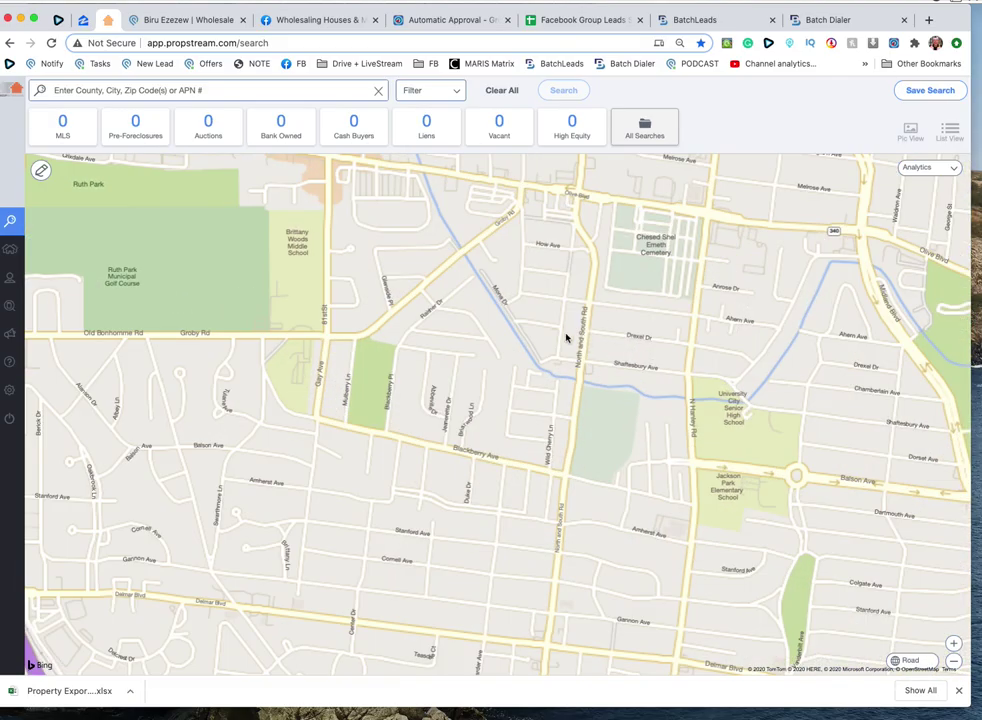
{"action": "scroll", "coordinate": [473, 333], "scroll_direction": "up", "scroll_amount": 2}
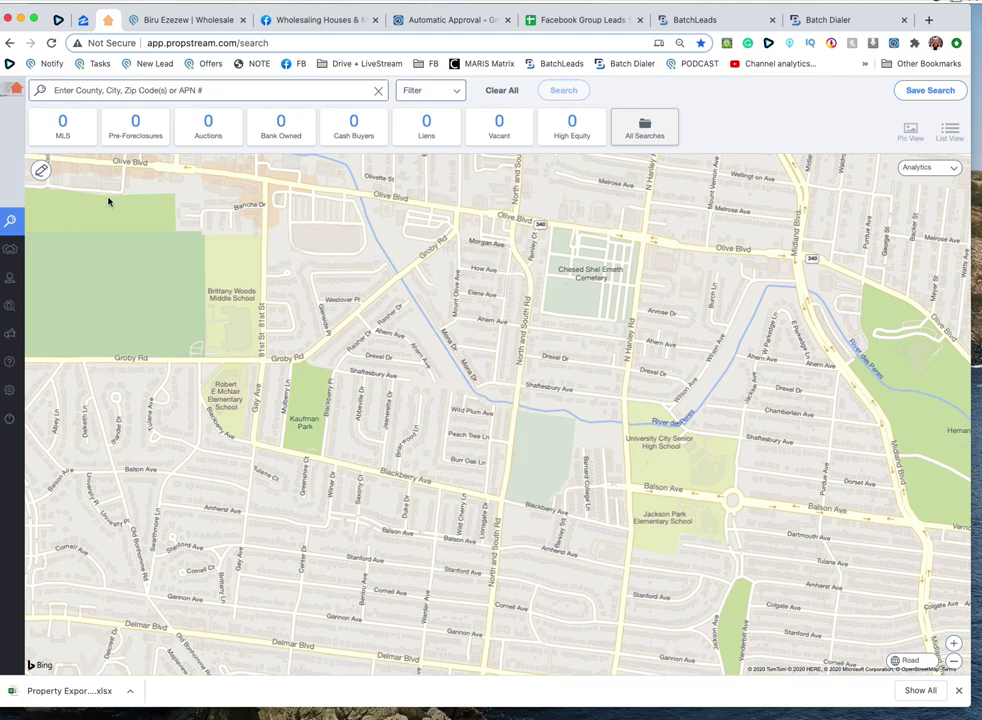
{"action": "left_click", "coordinate": [41, 170]}
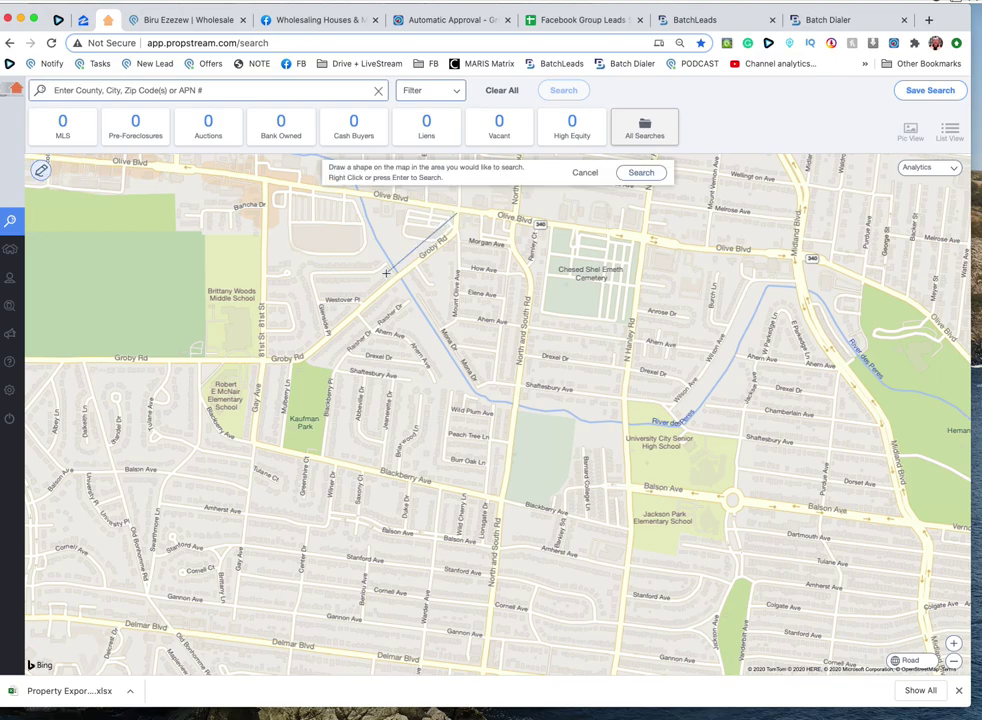
{"action": "left_click_drag", "start_coordinate": [350, 409], "coordinate": [572, 409]}
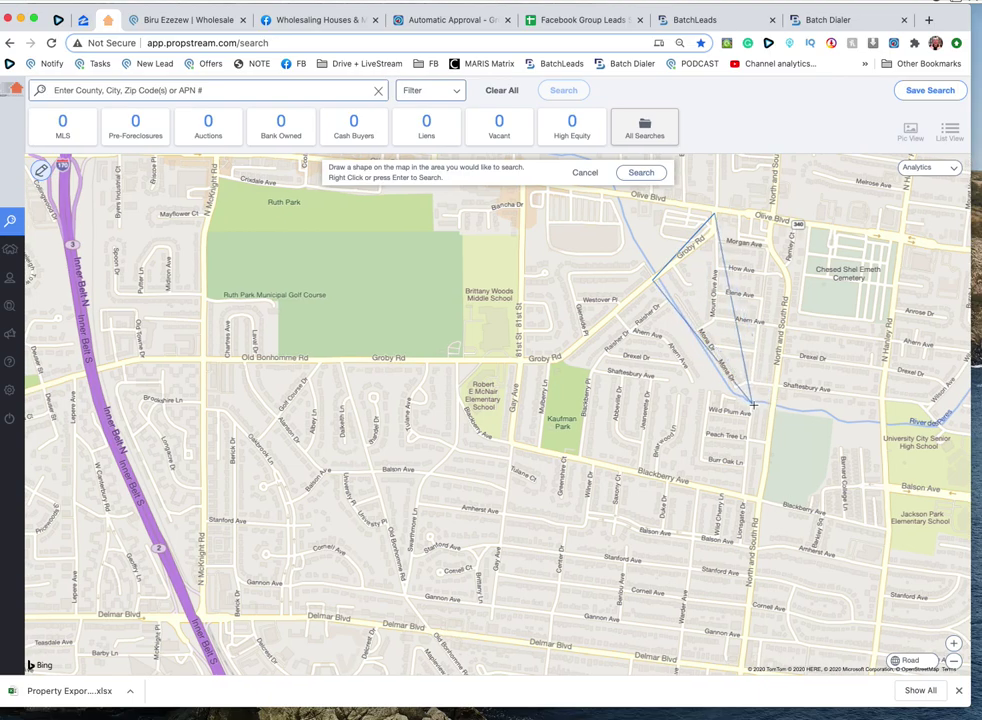
{"action": "left_click", "coordinate": [768, 403]}
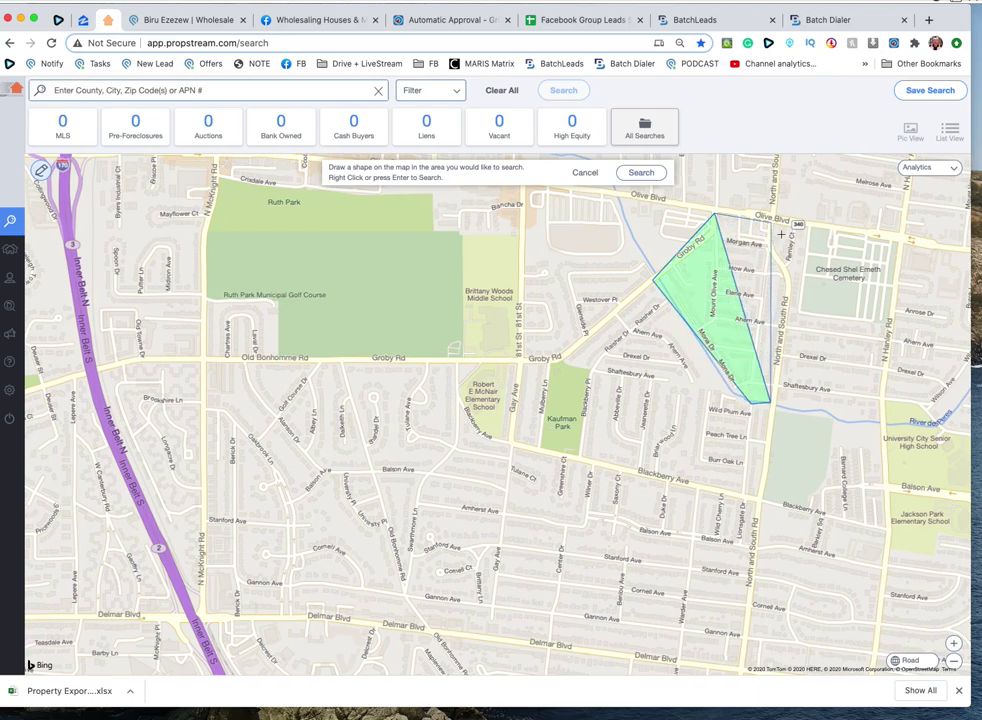
{"action": "left_click", "coordinate": [783, 275]}
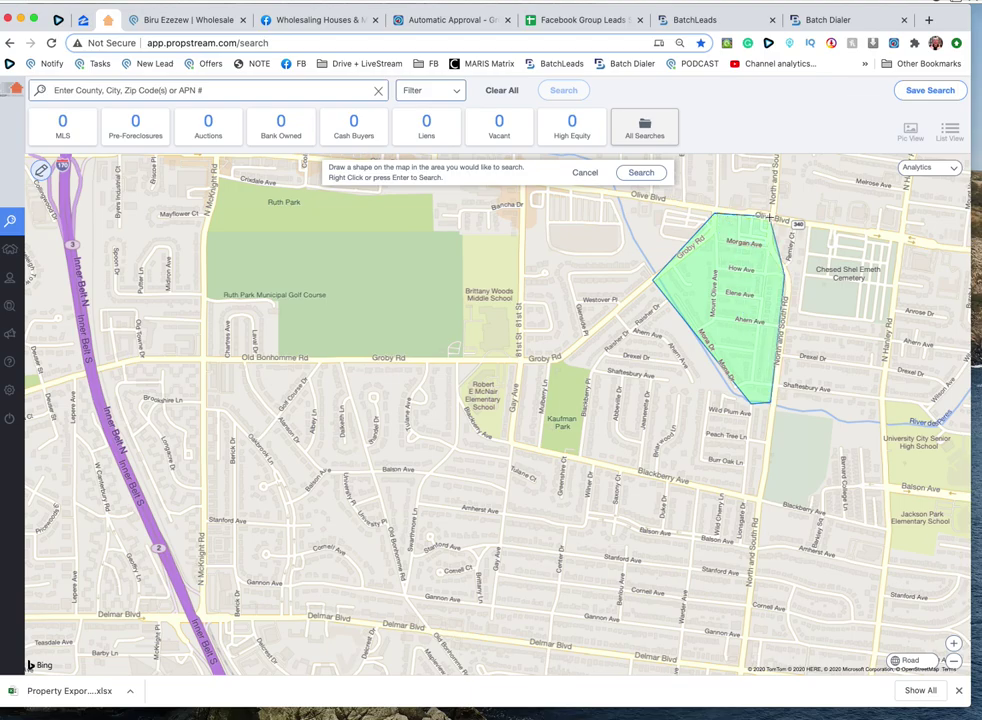
{"action": "right_click", "coordinate": [768, 218]}
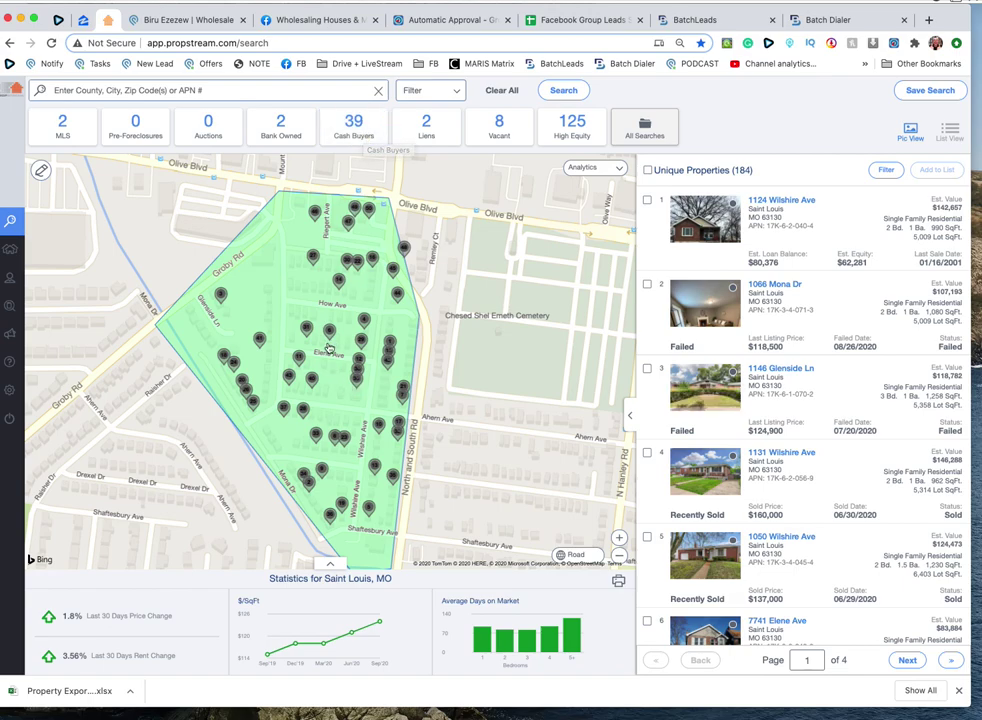
Narrow the drawn area's results to cash buyers and select all the listed properties.
{"action": "scroll", "coordinate": [396, 313], "scroll_direction": "down", "scroll_amount": 2}
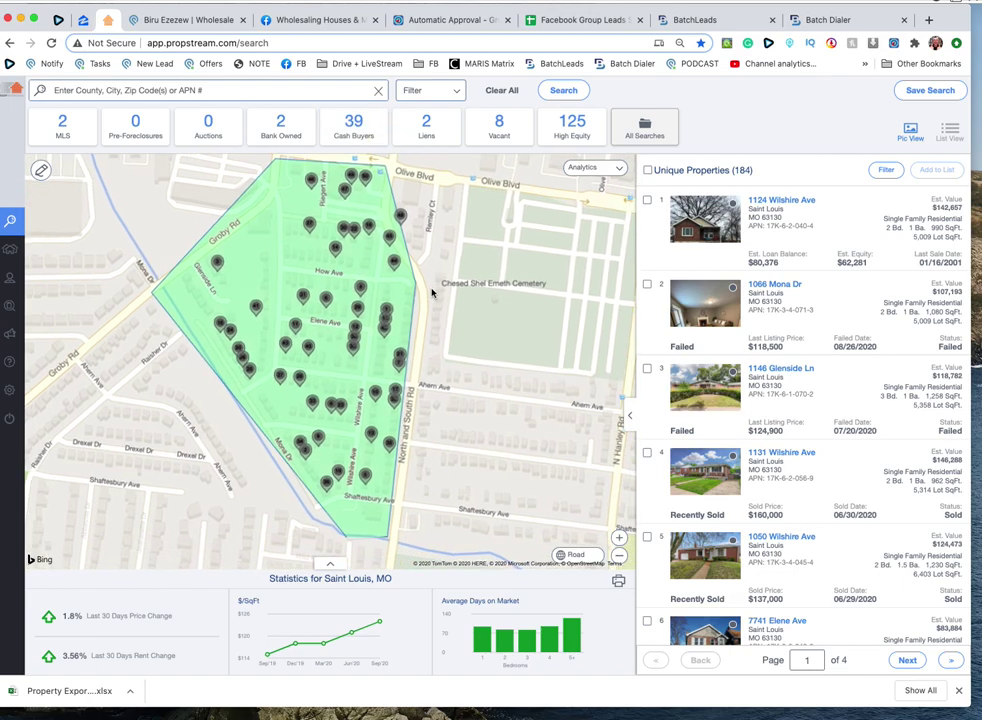
{"action": "scroll", "coordinate": [455, 284], "scroll_direction": "down", "scroll_amount": 1}
{"action": "scroll", "coordinate": [458, 283], "scroll_direction": "up", "scroll_amount": 3}
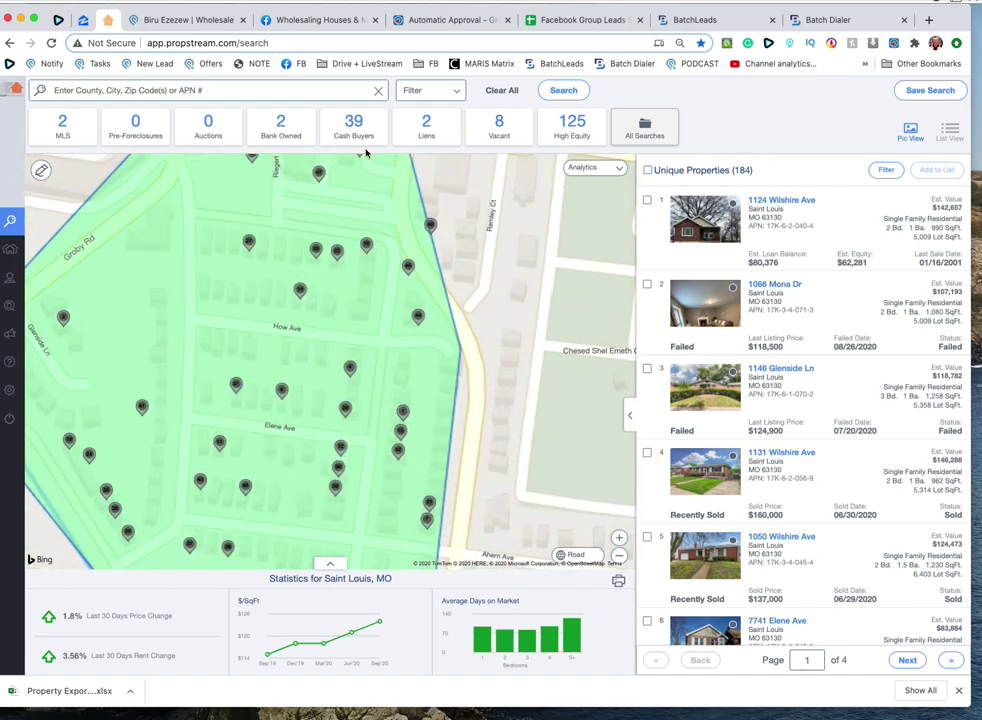
{"action": "left_click", "coordinate": [355, 126]}
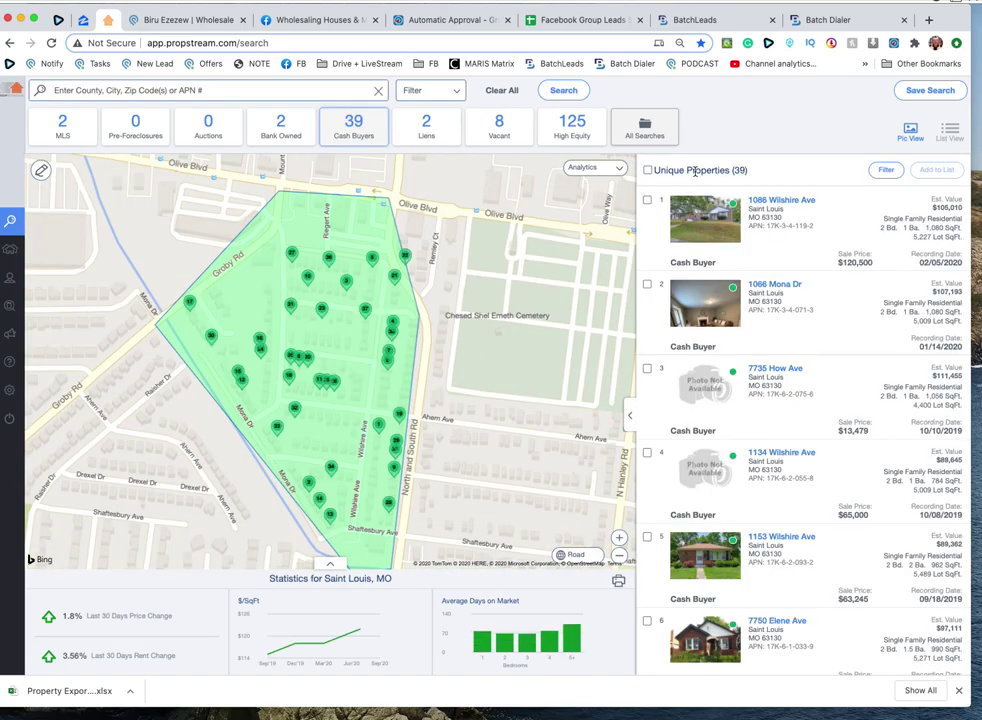
{"action": "left_click", "coordinate": [648, 170]}
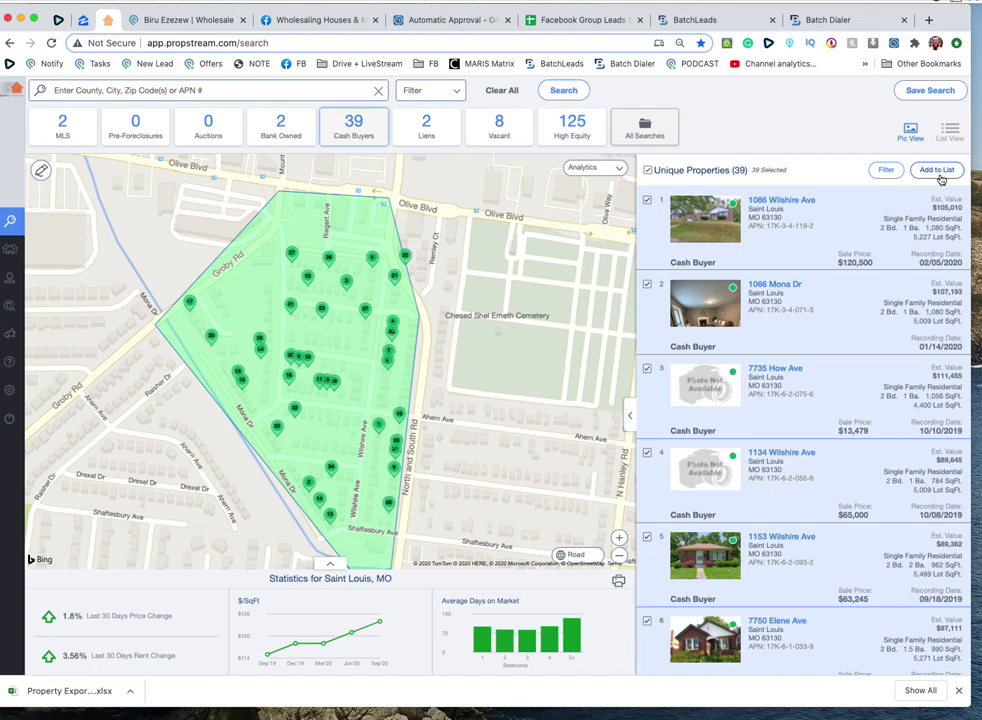